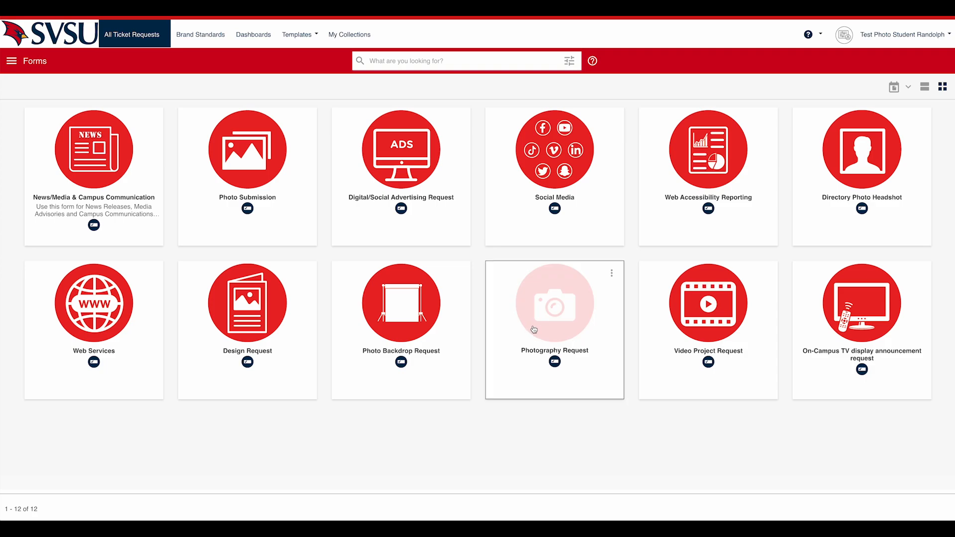
Start a new record in the Photography Request form and set the request title to "test".
click(561, 313)
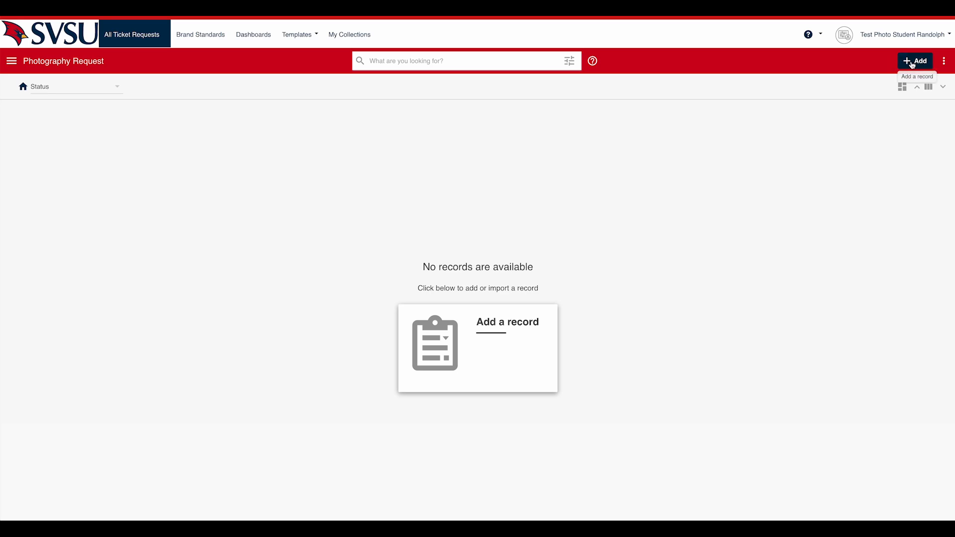
click(912, 64)
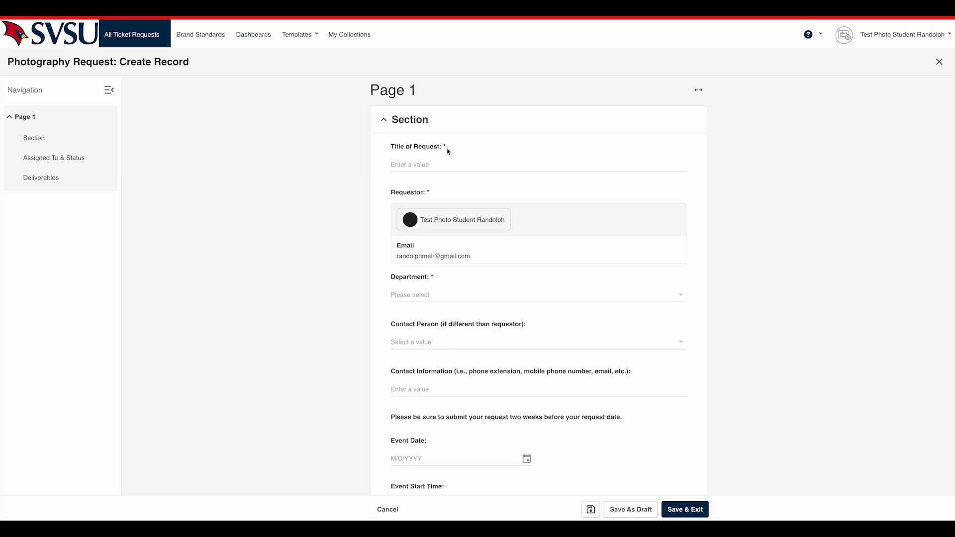
click(491, 167)
click(459, 189)
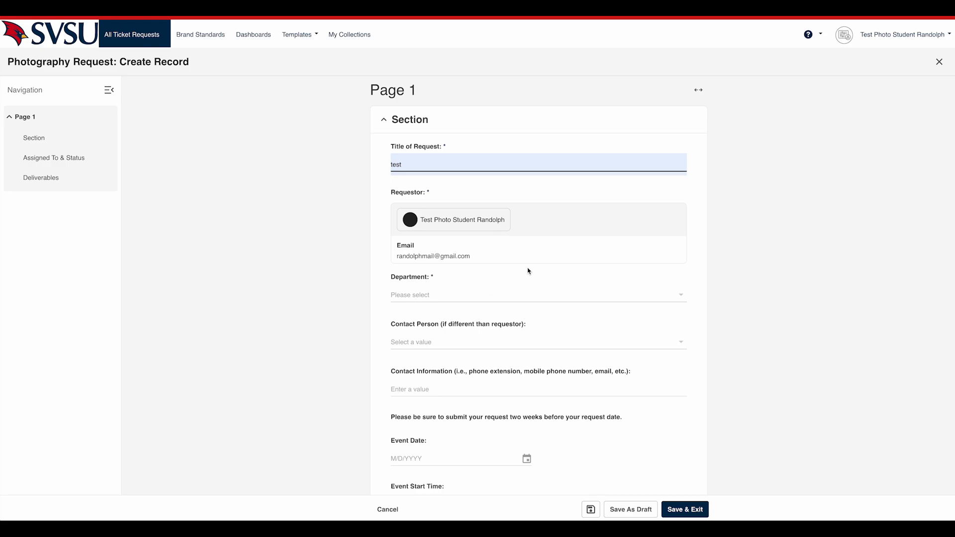
Browse the department options and set the request's department to SET Science, Engineering & Technology.
scroll(511, 277, down, 2)
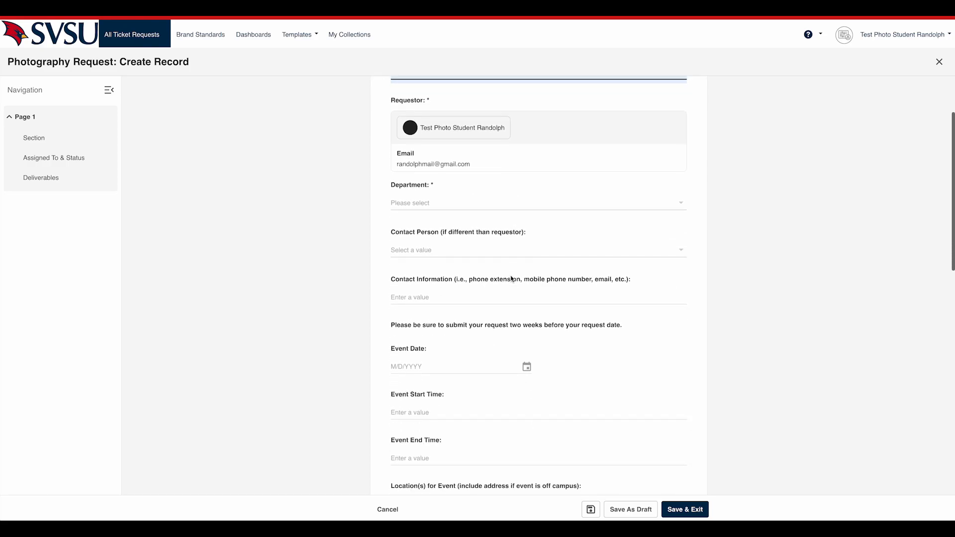
click(465, 209)
scroll(465, 256, down, 5)
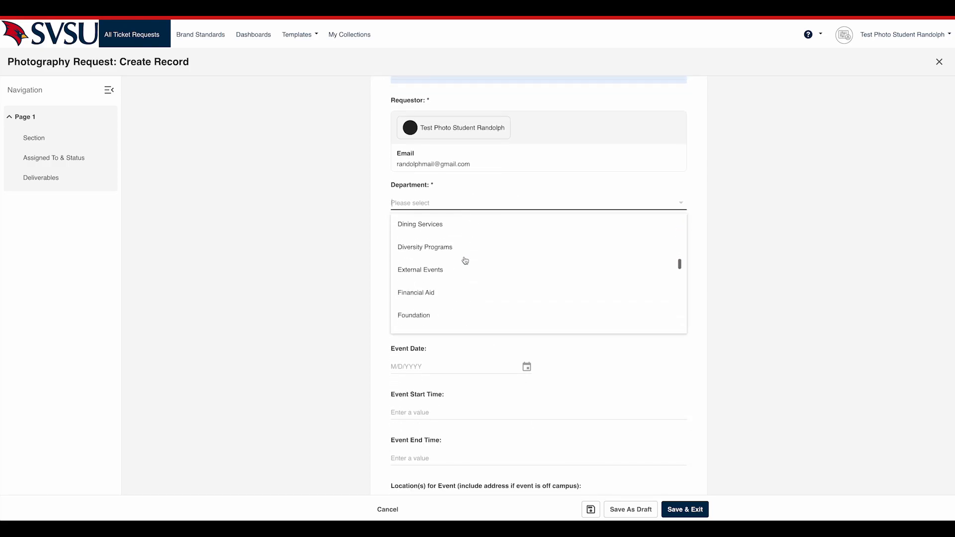
scroll(465, 261, down, 10)
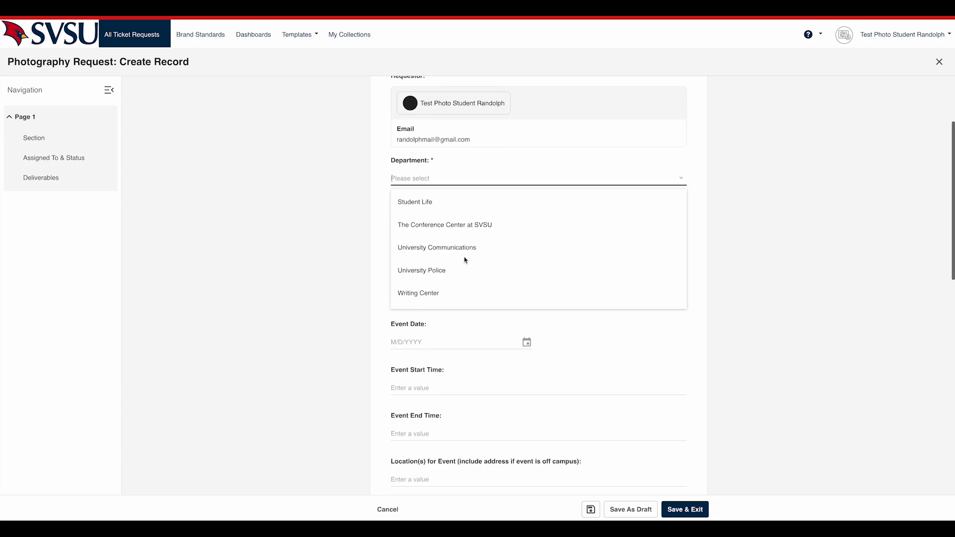
scroll(615, 252, up, 1)
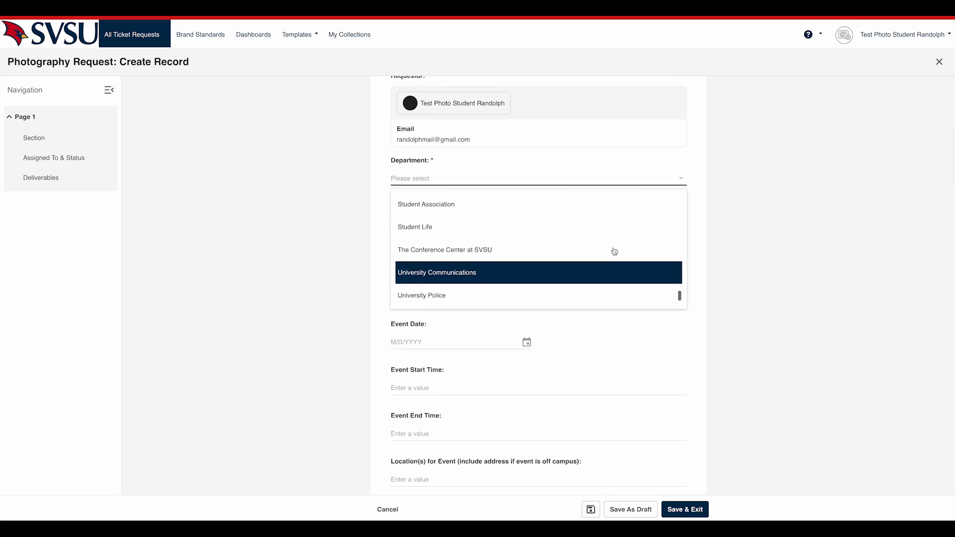
scroll(615, 251, up, 5)
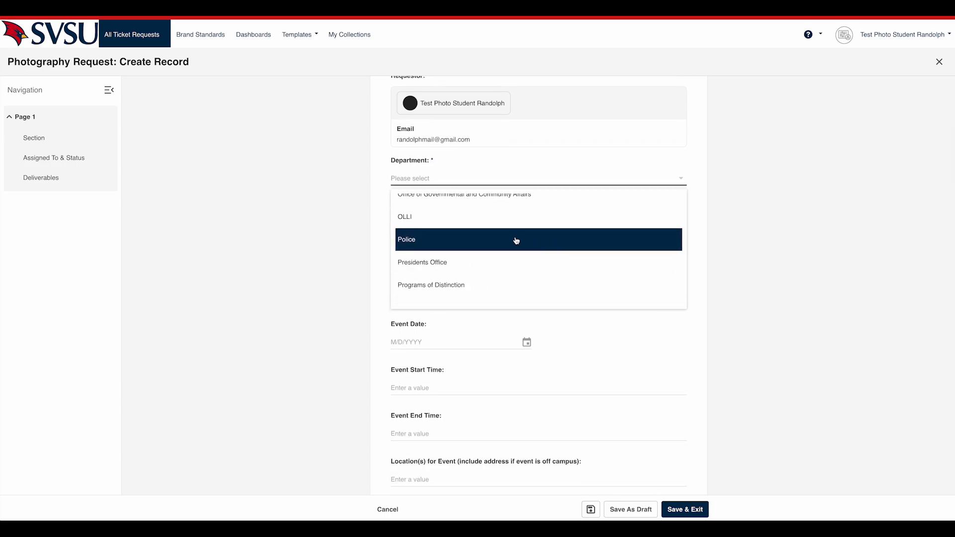
scroll(513, 238, up, 15)
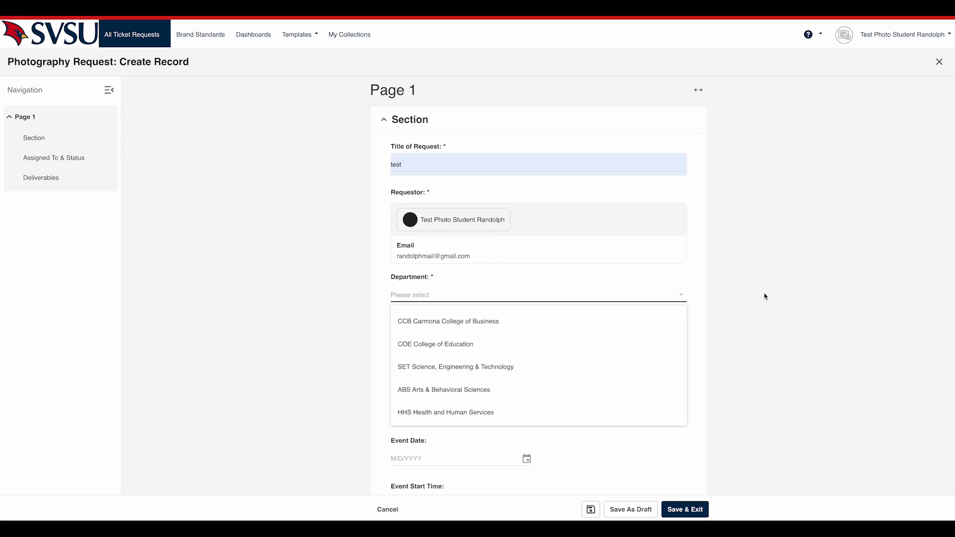
scroll(765, 296, down, 2)
click(426, 270)
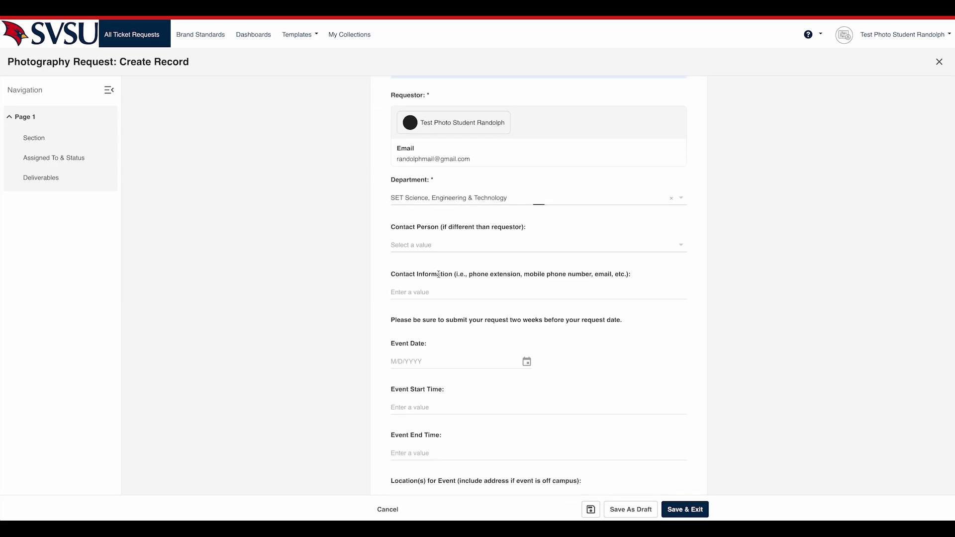
click(426, 246)
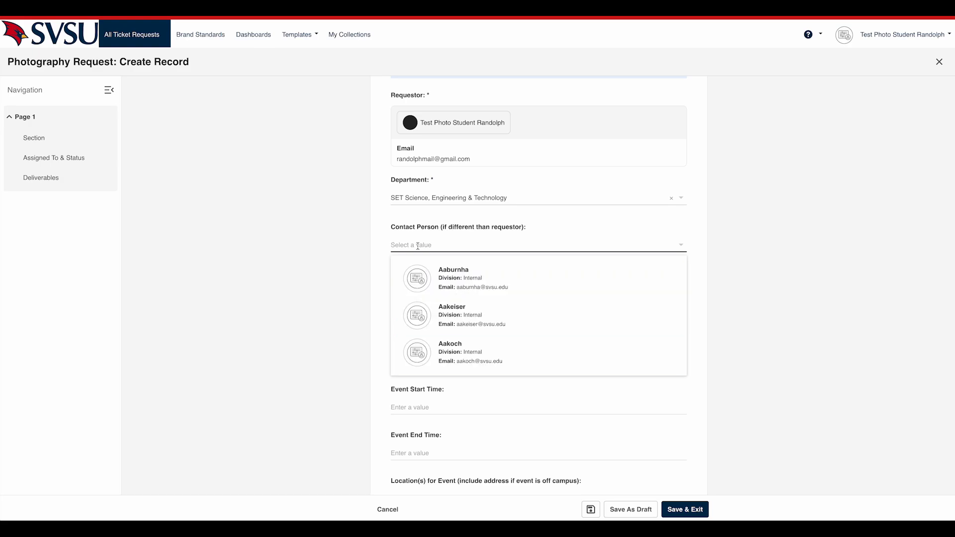
text(mich)
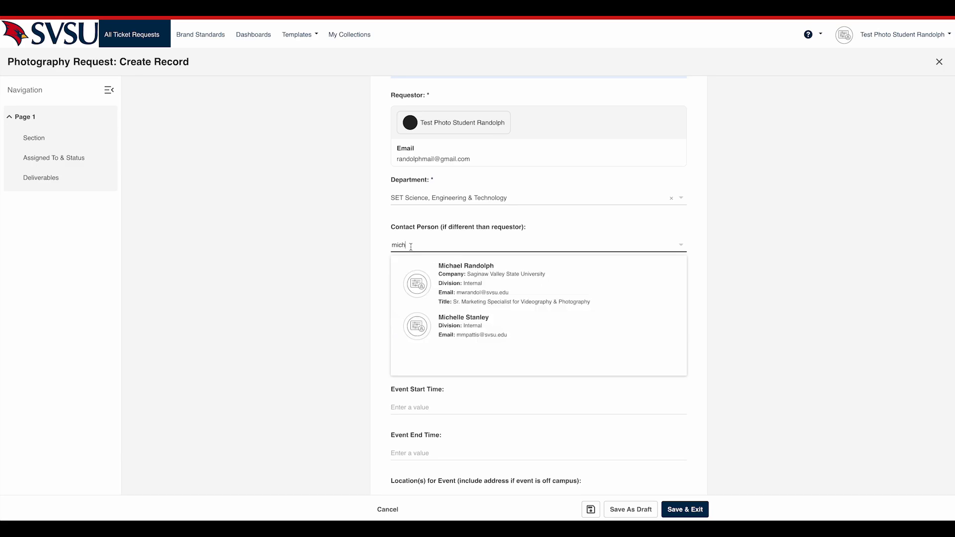
click(648, 228)
click(454, 294)
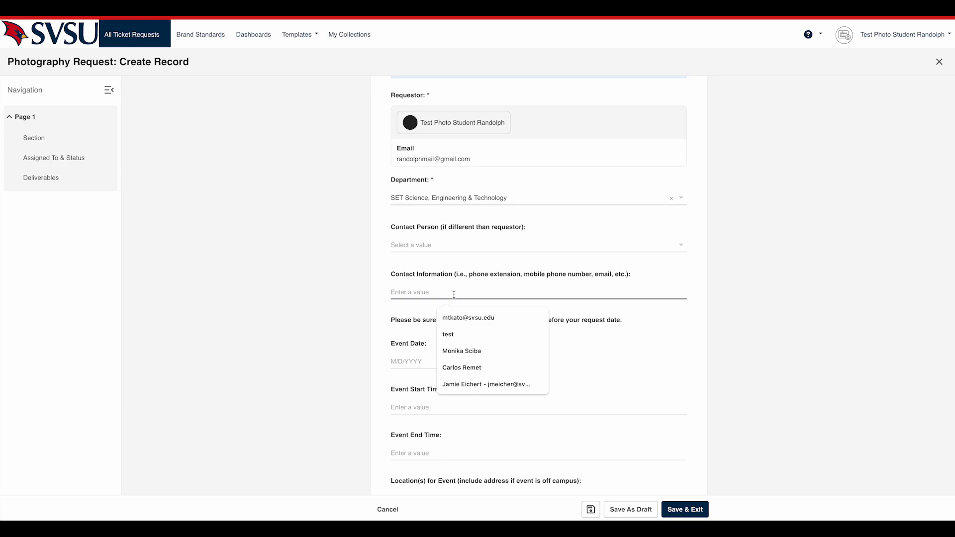
Set the event date to 1/15/2025 and the event start time to 4.
click(419, 368)
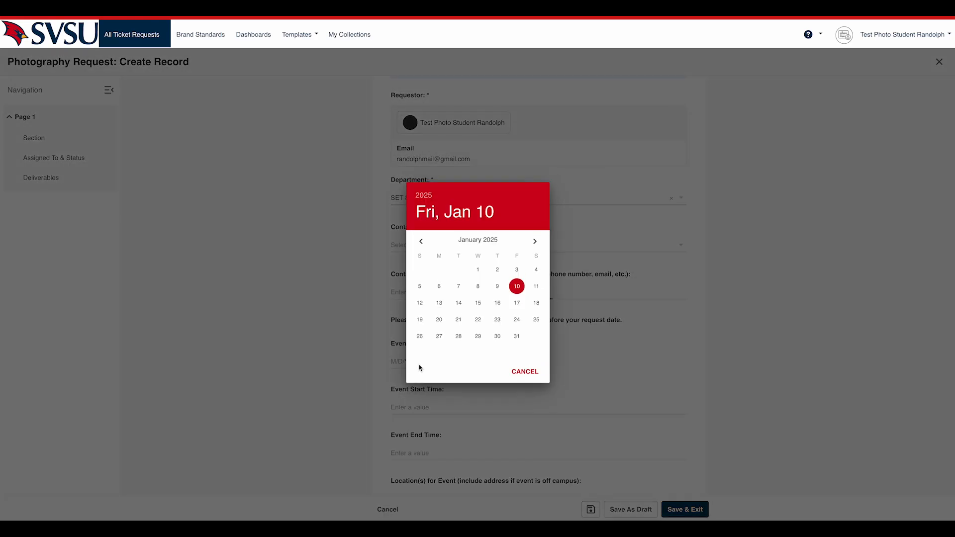
click(478, 303)
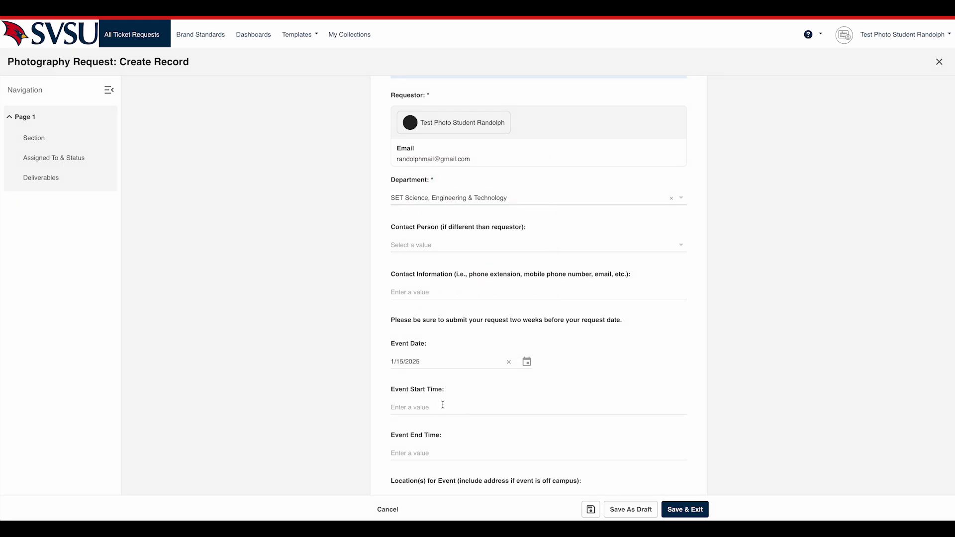
scroll(443, 405, down, 2)
click(420, 342)
text(4)
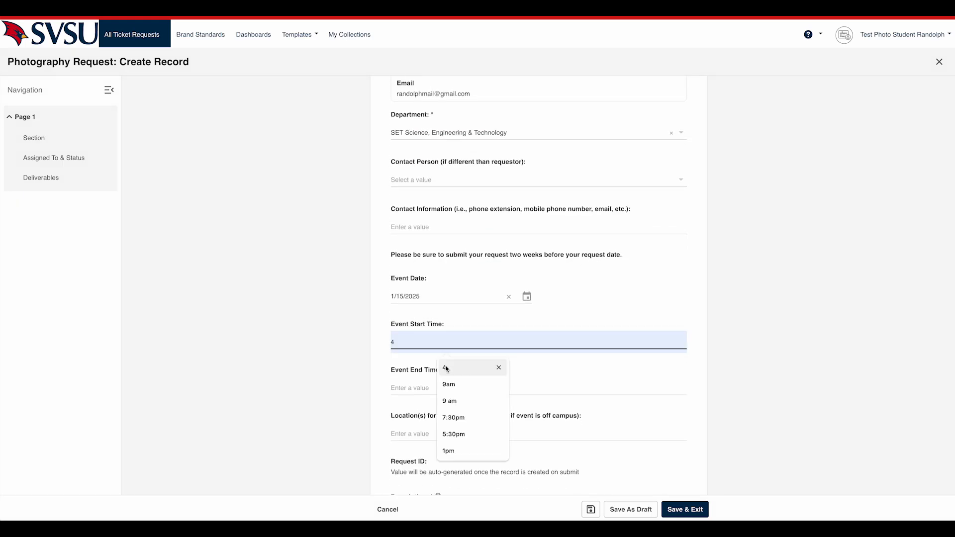
click(446, 368)
Set the event end time to 6pm.
click(425, 380)
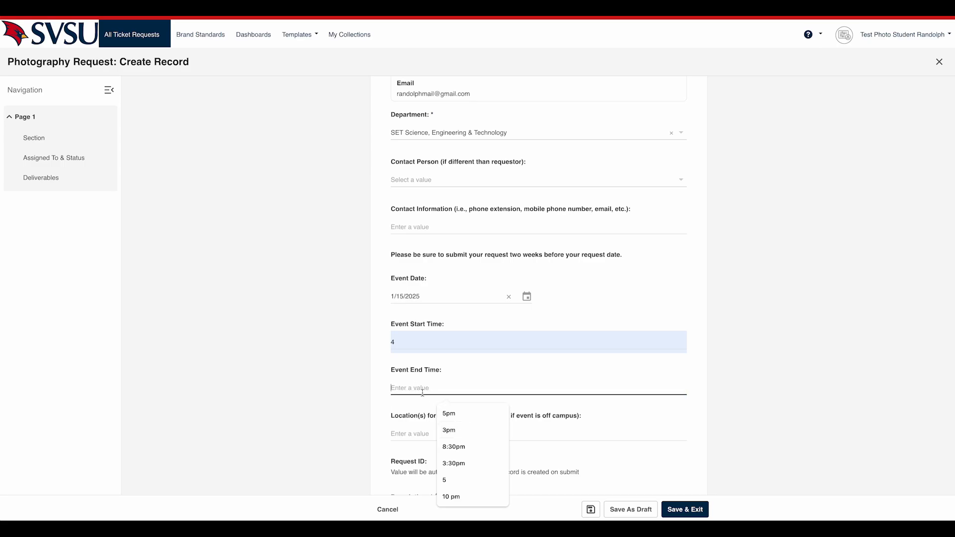
text(6)
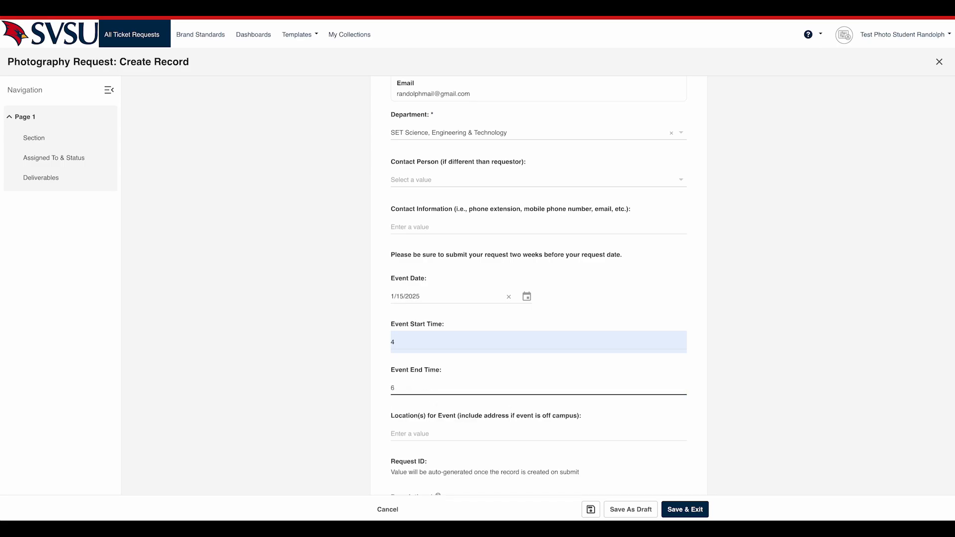
text([m)
text(pm)
Enter "test" as the request description, leaving the event location blank, and save and exit the record.
scroll(474, 346, down, 3)
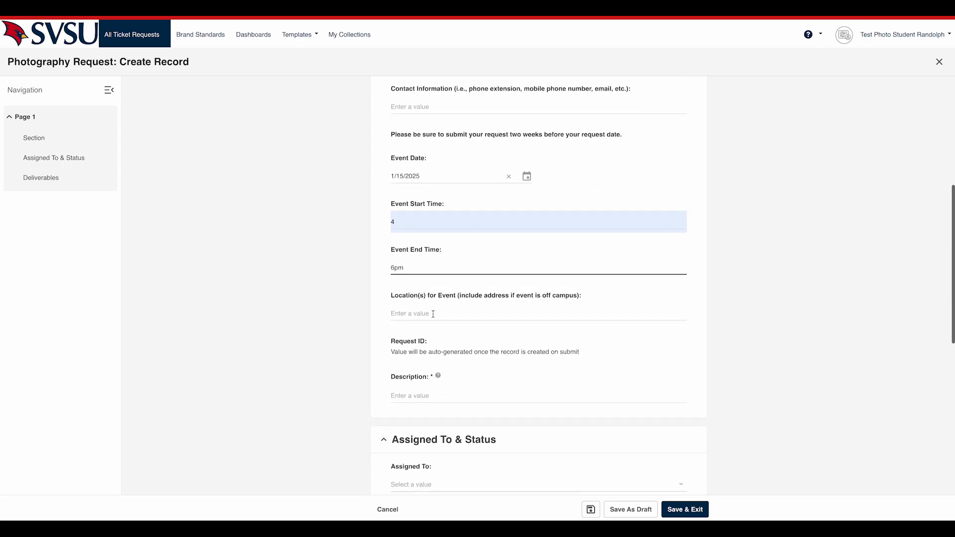
click(433, 314)
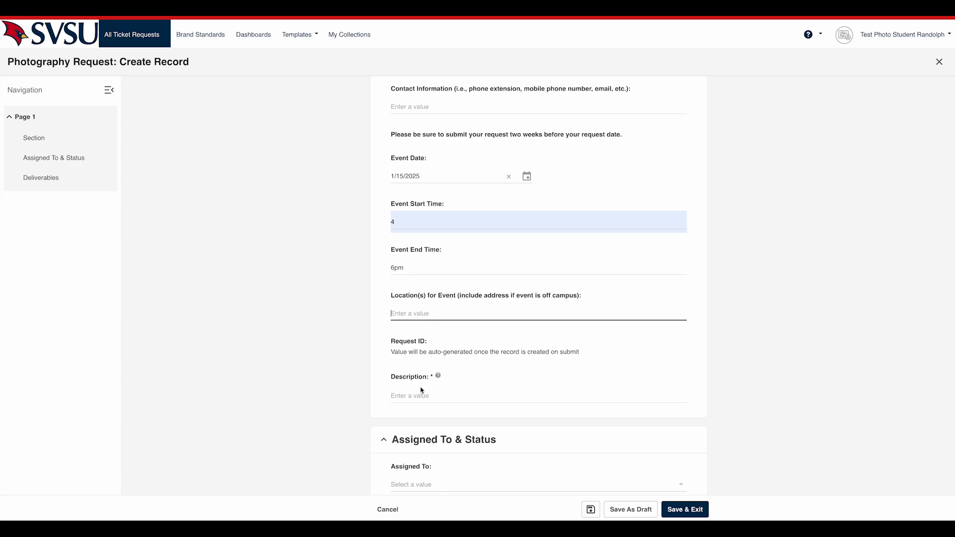
click(429, 397)
text(test)
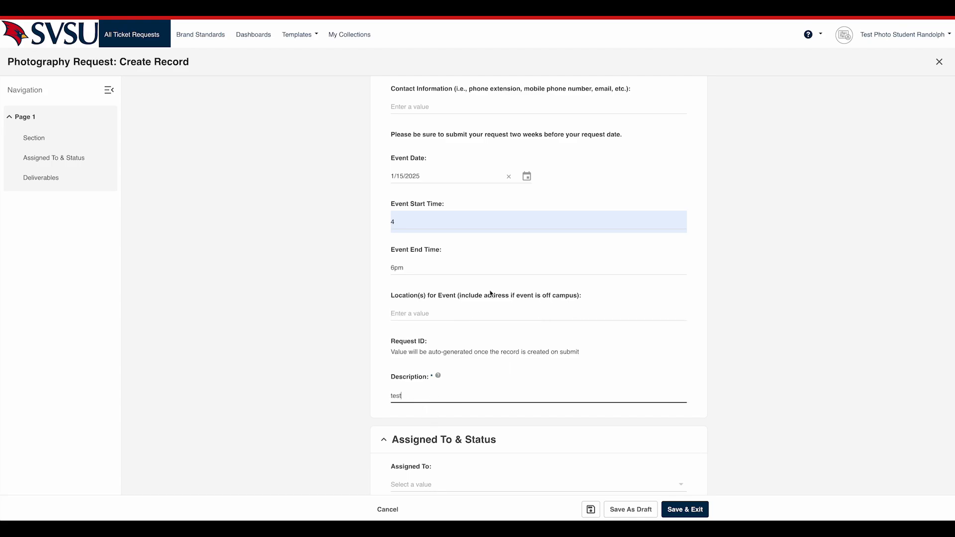
scroll(491, 292, down, 2)
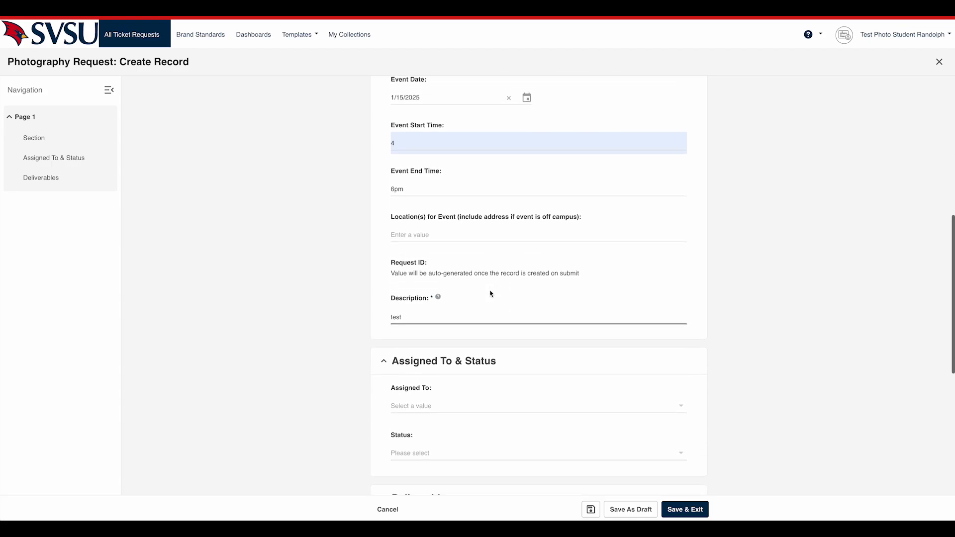
click(675, 510)
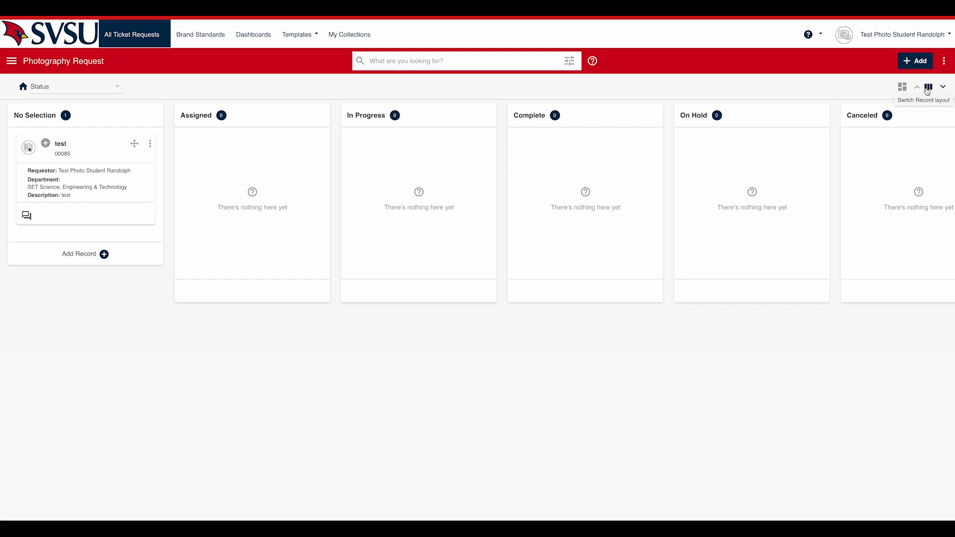
View the photography request records in the List and Card layouts and return to the Kanban layout.
click(944, 87)
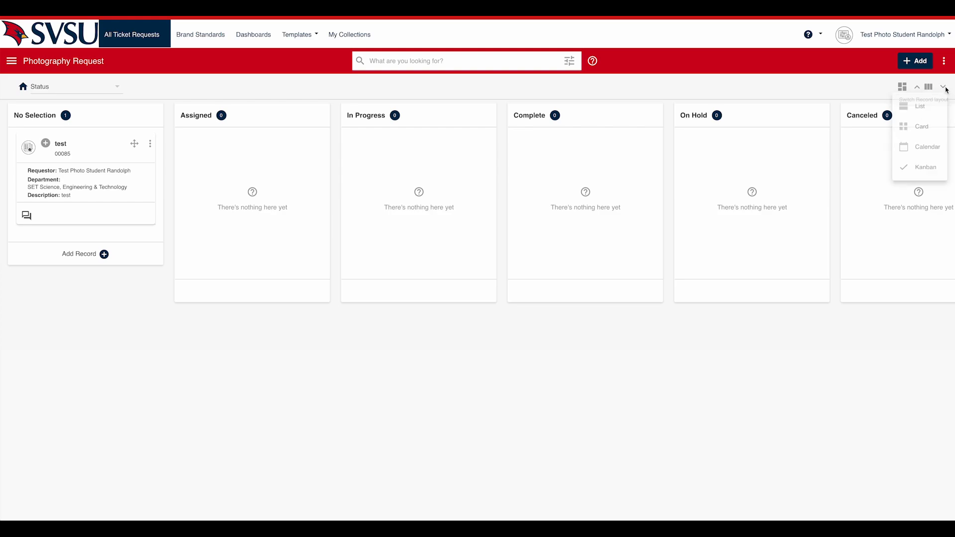
click(923, 111)
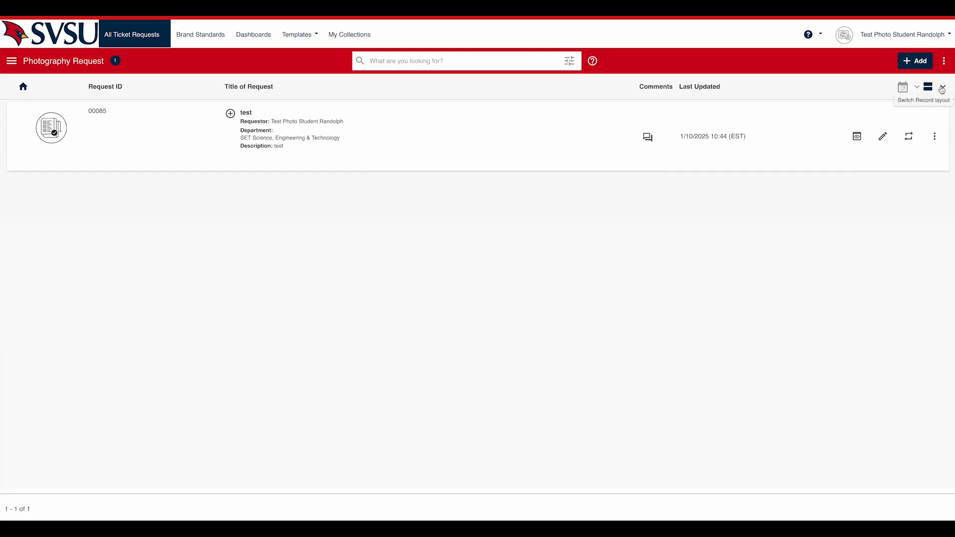
click(943, 88)
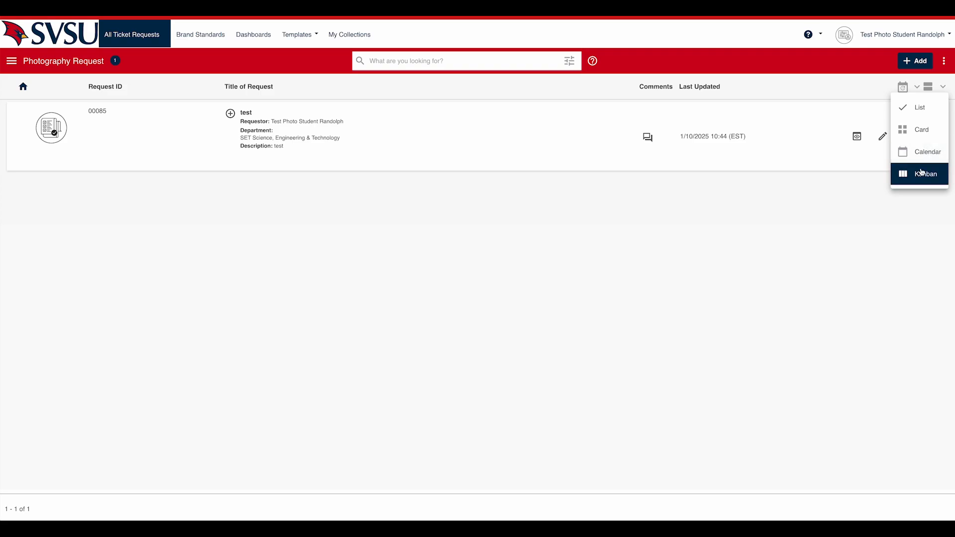
click(921, 131)
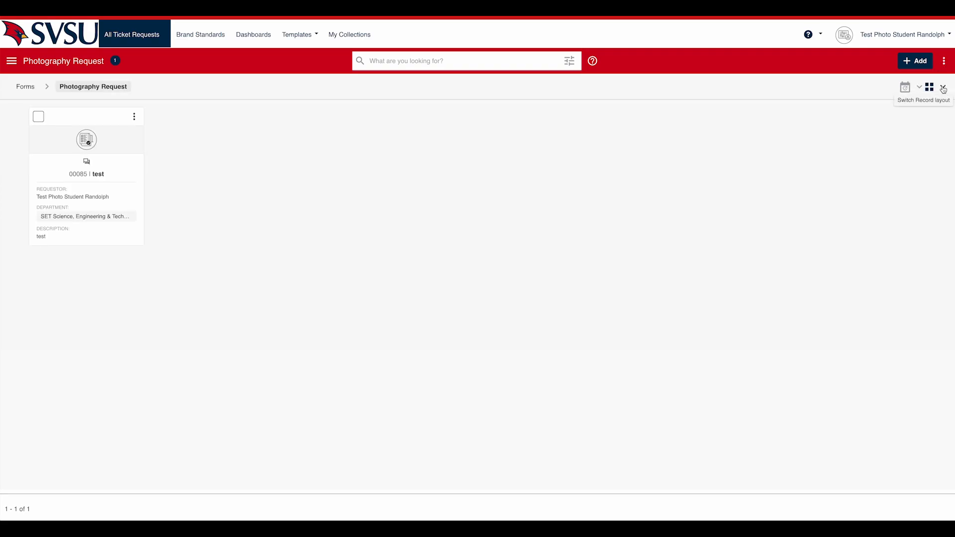
click(944, 89)
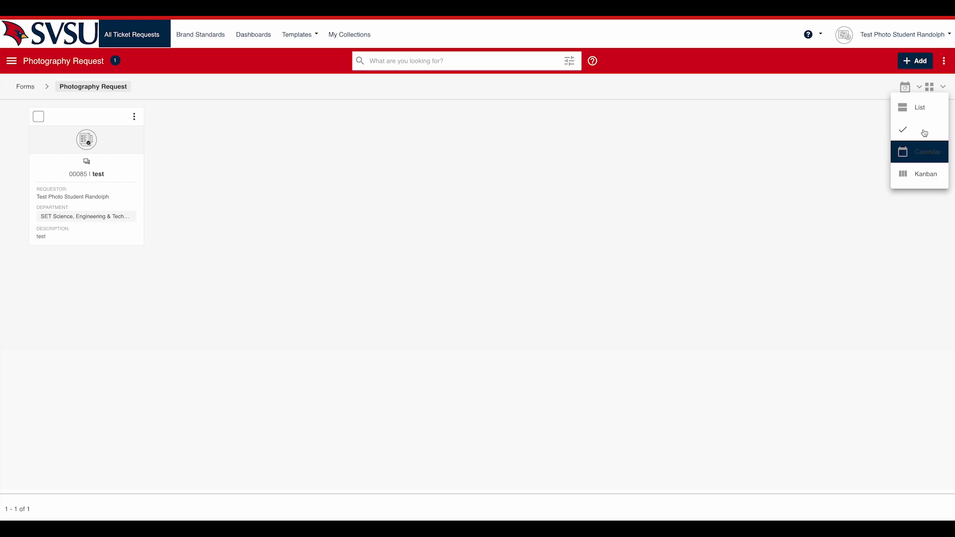
click(926, 174)
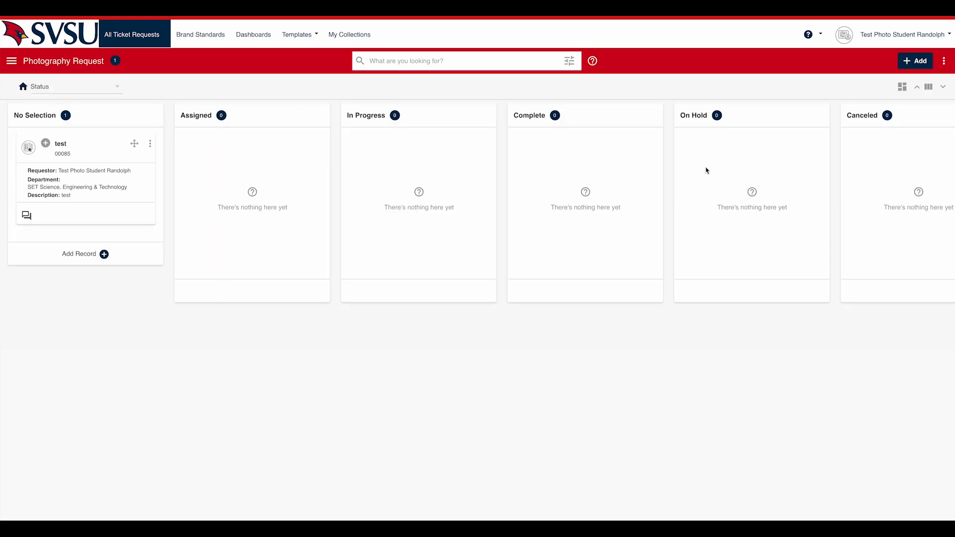
Group the Kanban board of photography requests by Department.
click(92, 86)
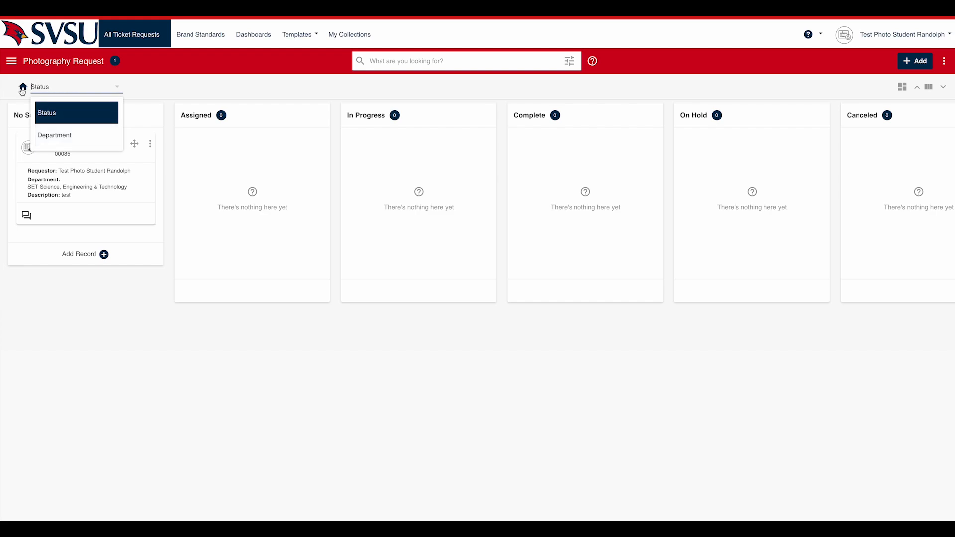
click(61, 135)
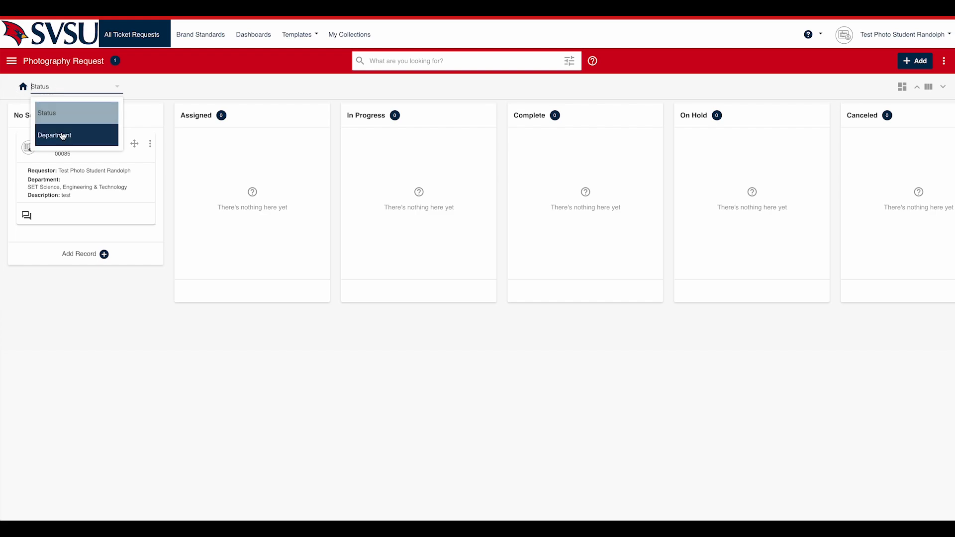
click(62, 136)
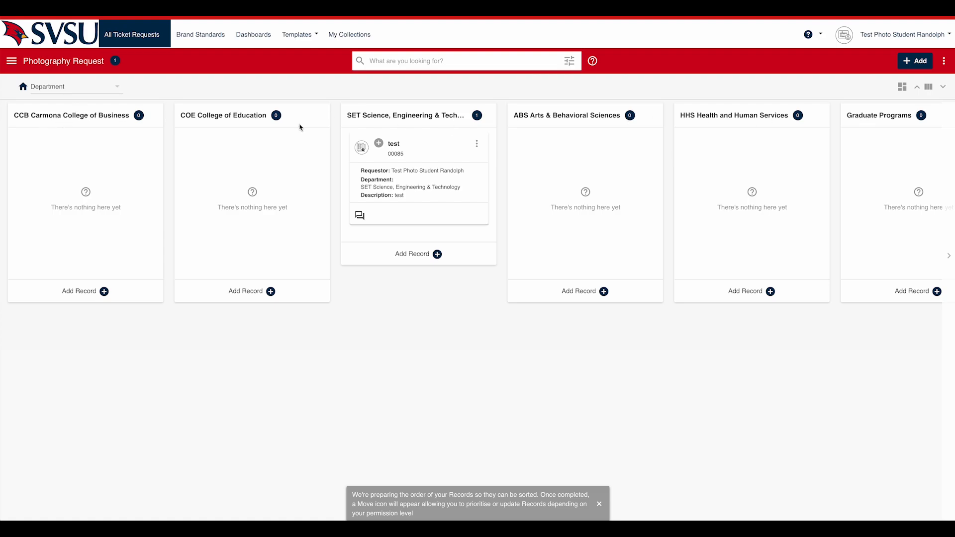
Group the Kanban board by Status again and open the "test" request record.
click(101, 88)
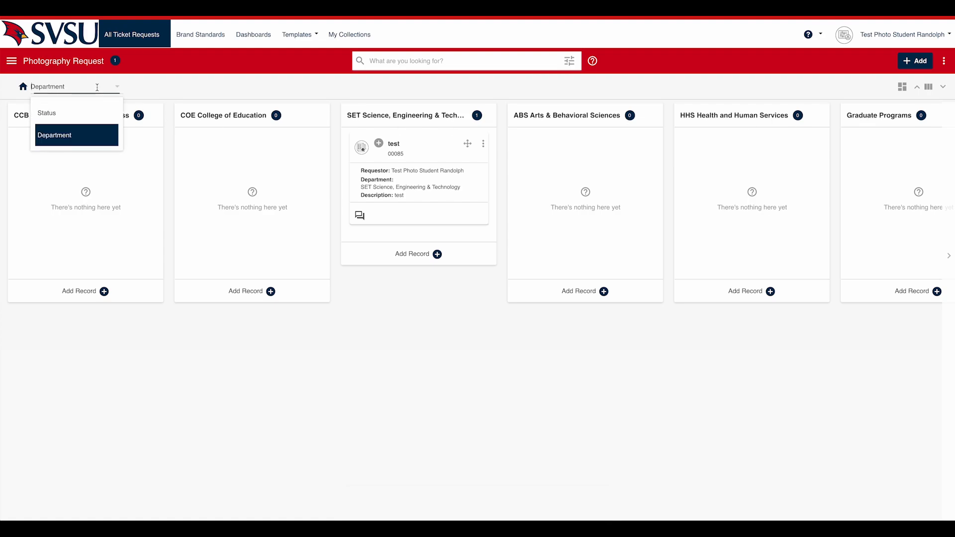
click(55, 116)
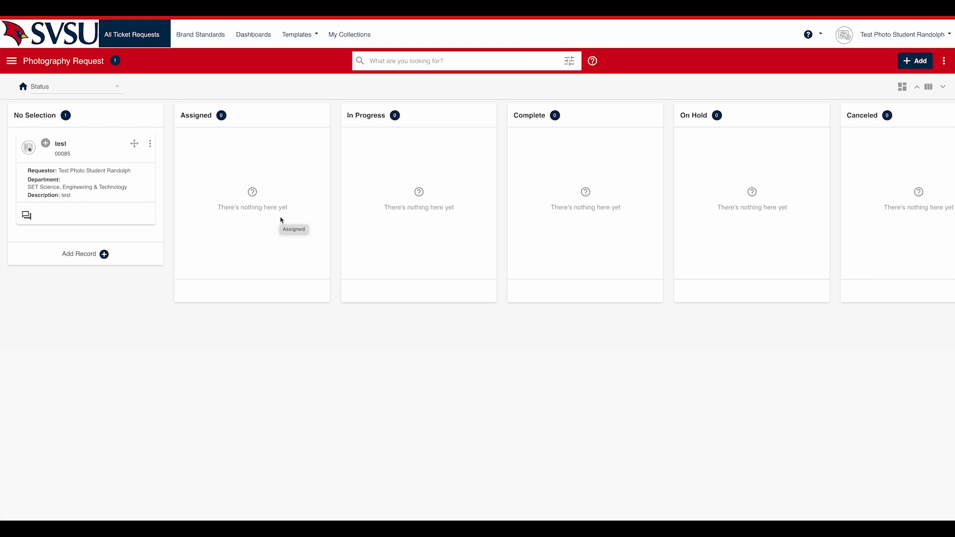
click(61, 144)
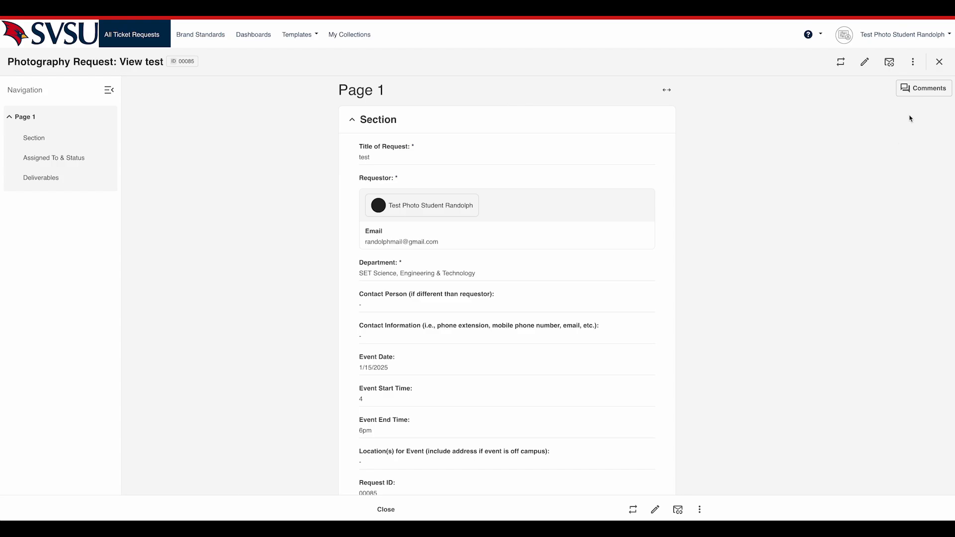
Add and save the comment "test" on the photography request, mentioning the intended staff member in it.
click(929, 92)
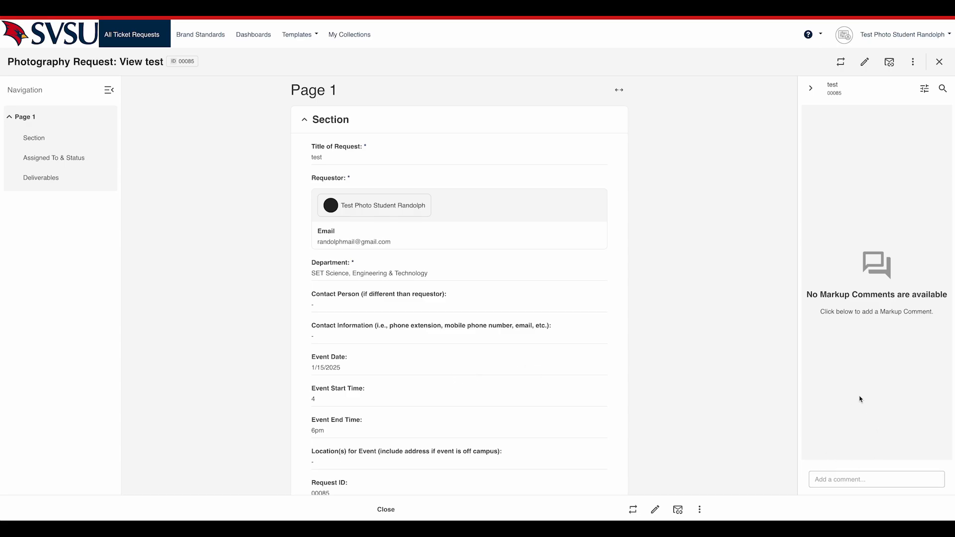
click(864, 481)
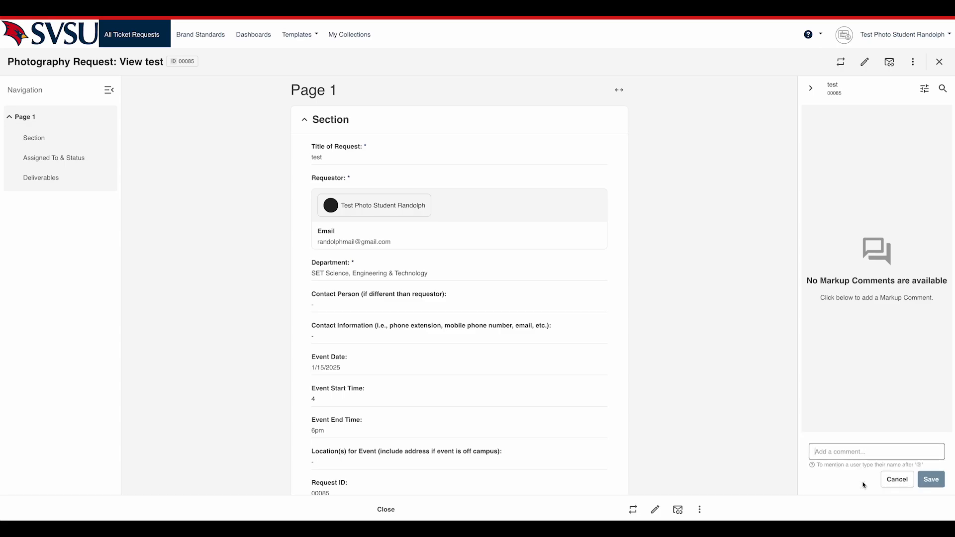
text(@)
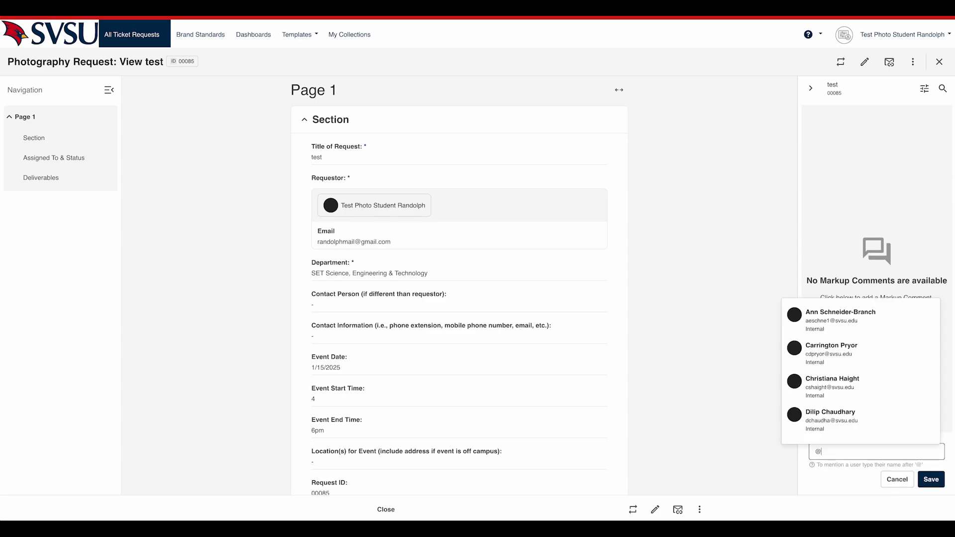
text(mich)
click(840, 424)
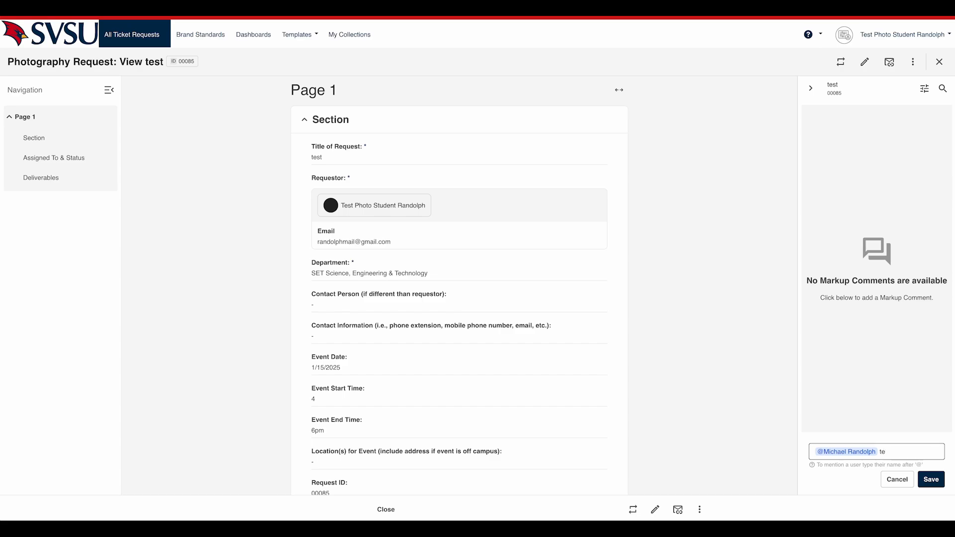
click(932, 479)
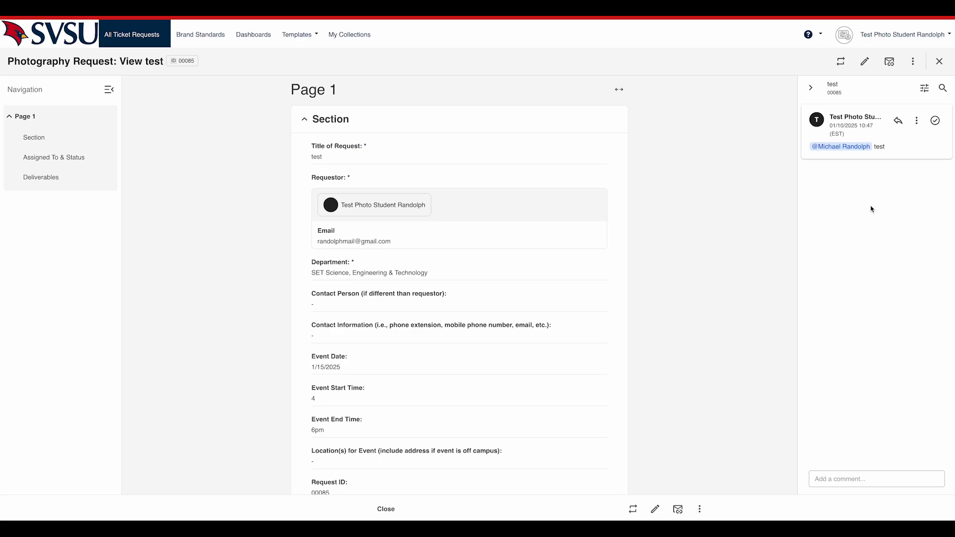
Leave the photography request record and start a new Directory Photo Request.
mouse_move(120, 36)
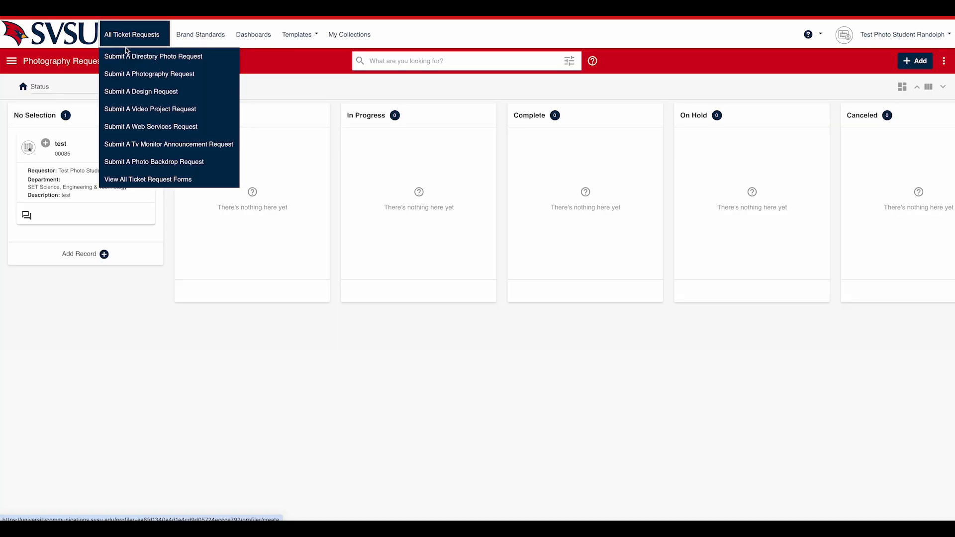
click(127, 52)
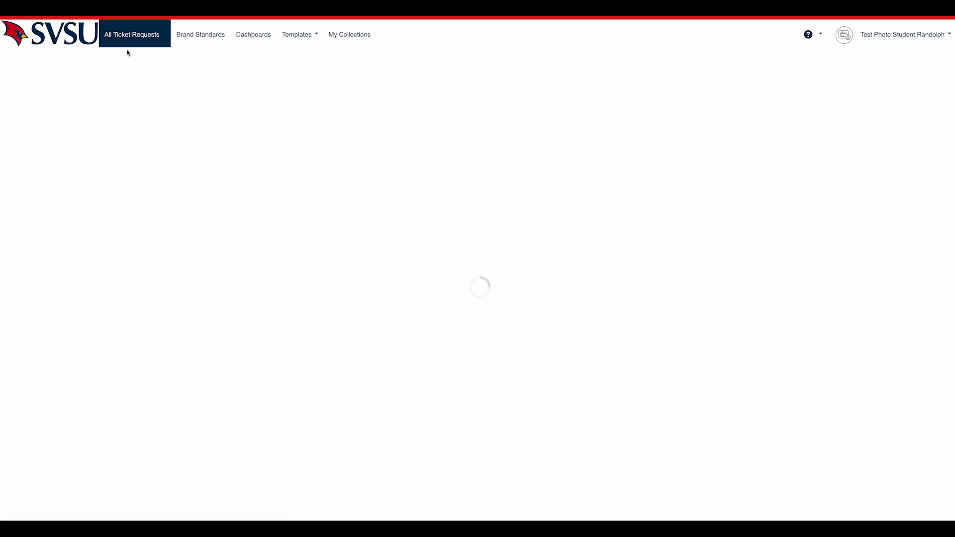